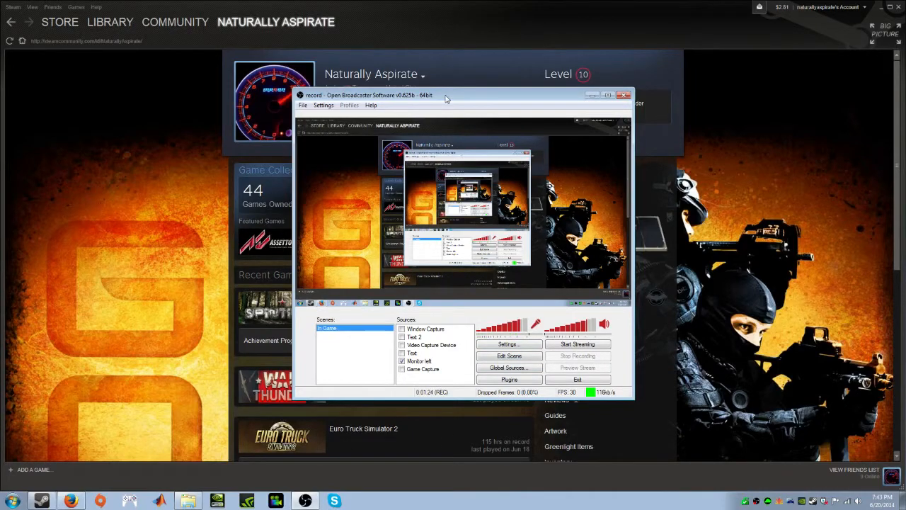
# Turn off CBR in the video encoding settings and set the quality balance to 10
pyautogui.moveTo(445, 99); pyautogui.dragTo(408, 87)
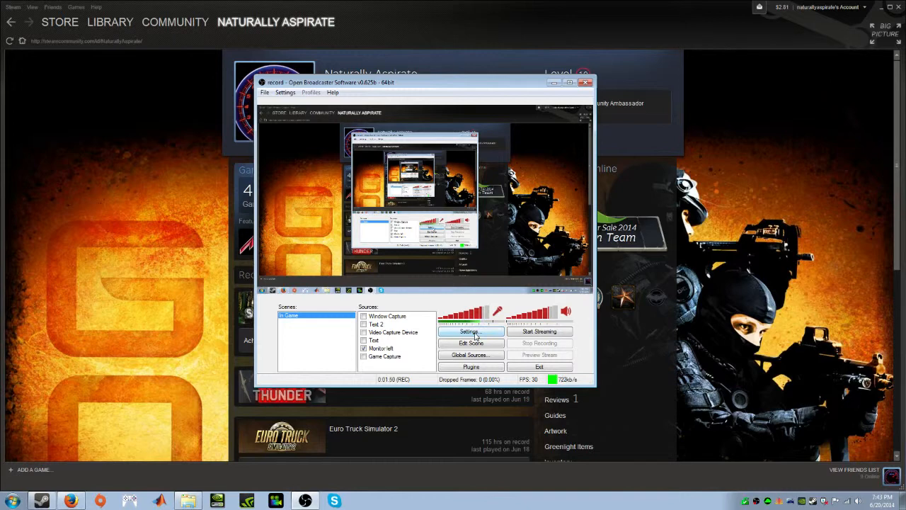
pyautogui.click(475, 335)
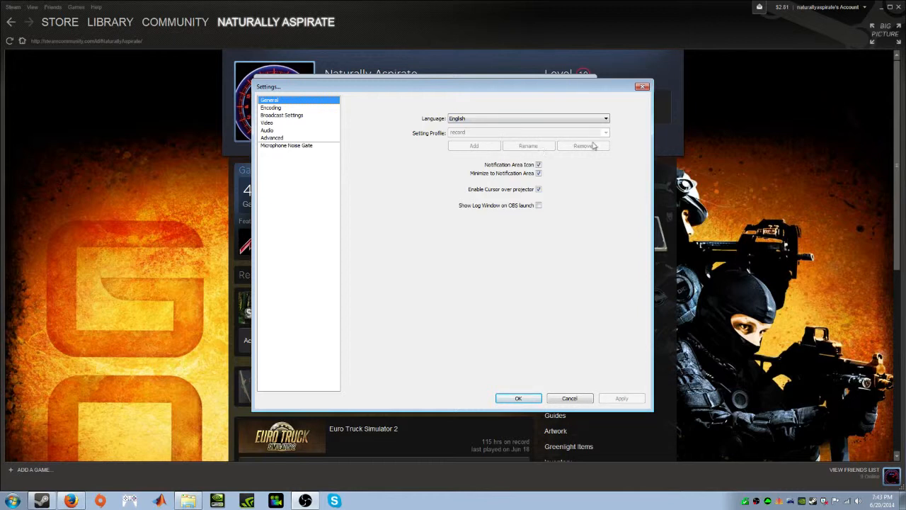
pyautogui.click(272, 108)
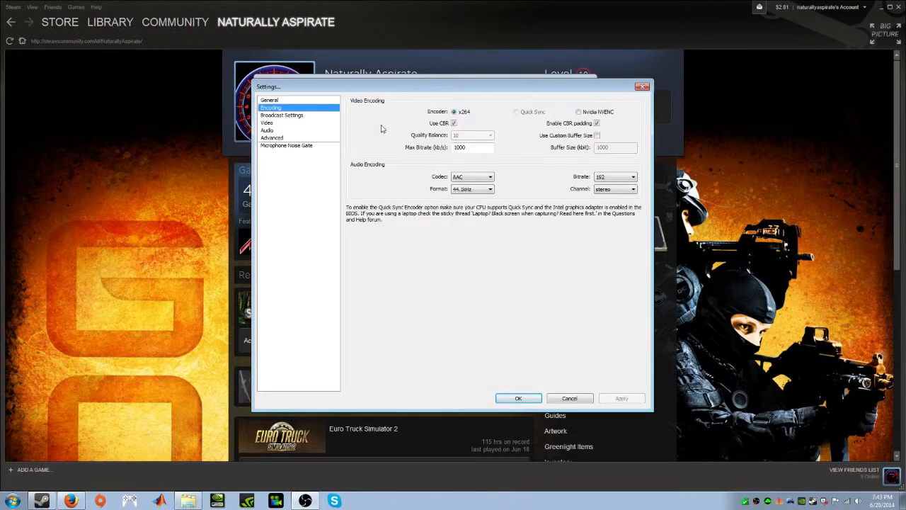
pyautogui.click(454, 123)
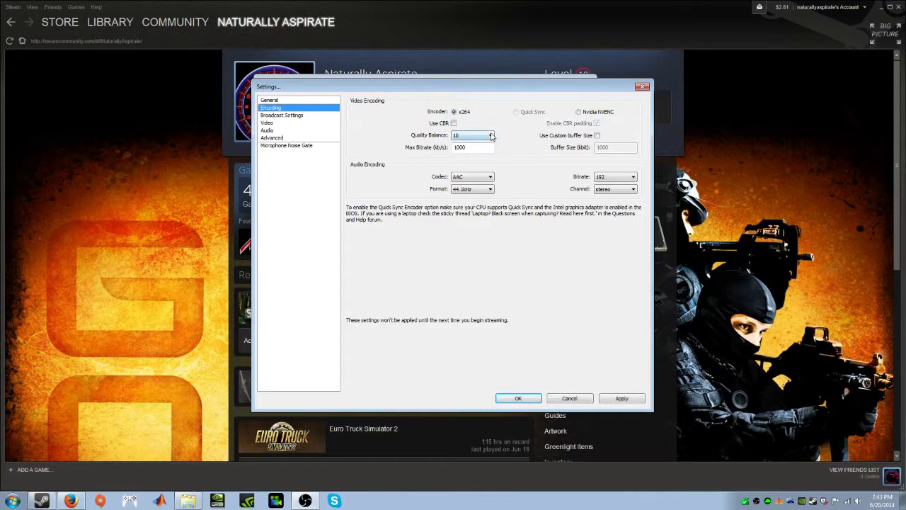
pyautogui.click(491, 135)
pyautogui.click(500, 204)
# Enable a custom buffer size of 0 kbit for the encoding and apply the settings
pyautogui.click(598, 135)
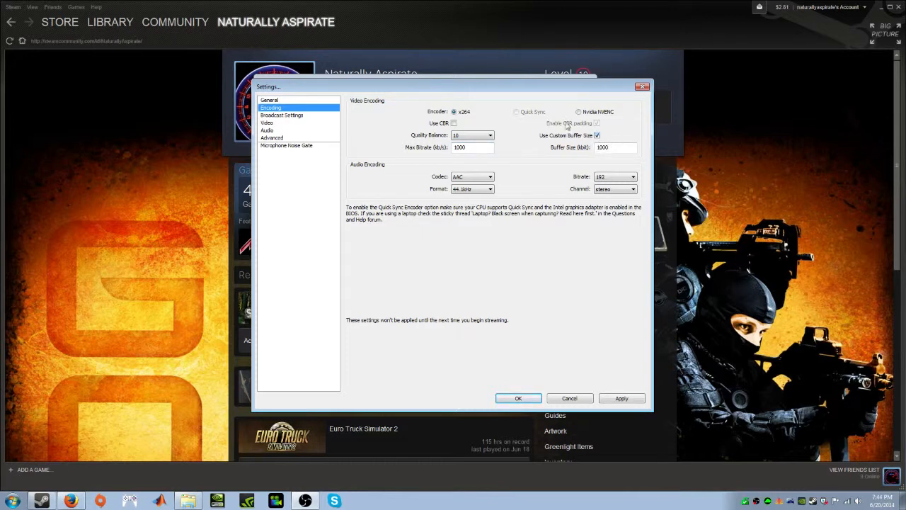
pyautogui.moveTo(613, 148); pyautogui.dragTo(574, 151)
pyautogui.write('0')
pyautogui.click(621, 398)
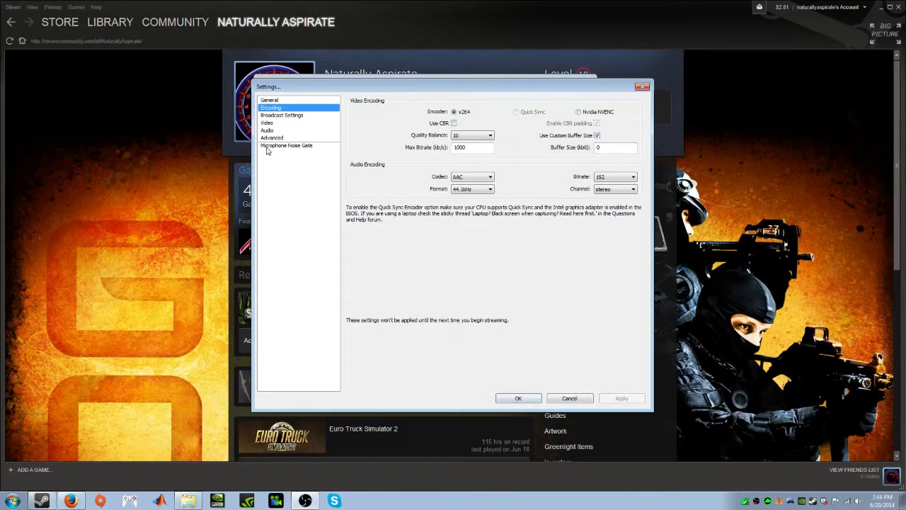
# Set the broadcast mode to File Output Only and save the change while switching to the video settings
pyautogui.click(274, 116)
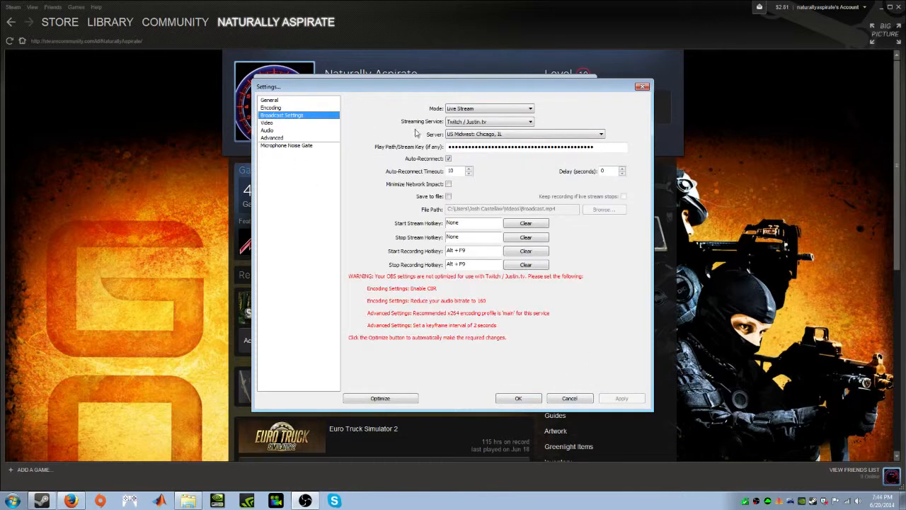
pyautogui.click(496, 112)
pyautogui.click(495, 123)
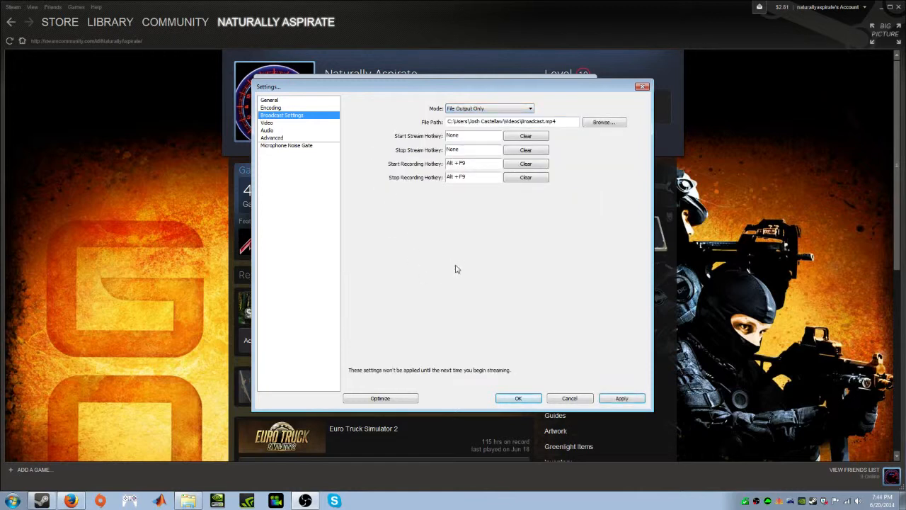
pyautogui.moveTo(521, 121); pyautogui.dragTo(544, 121)
pyautogui.click(270, 123)
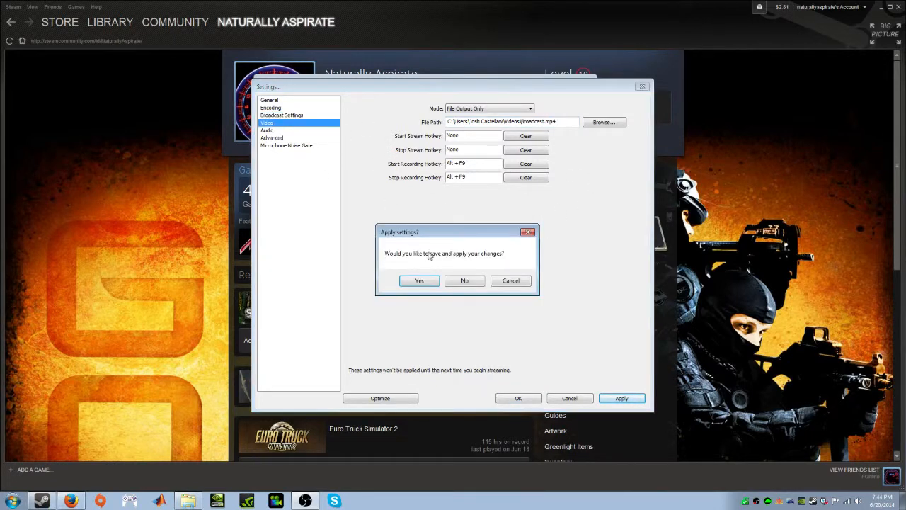
pyautogui.click(420, 282)
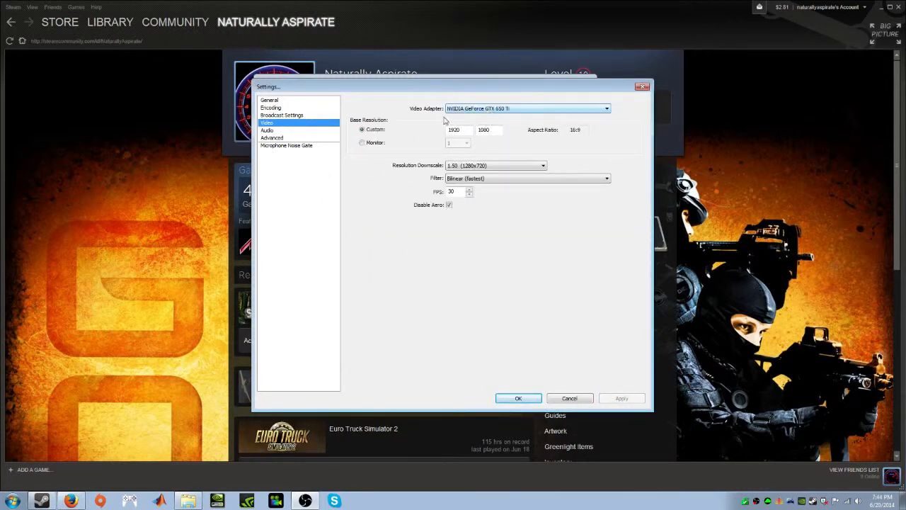
# Try the Lanczos and Bicubic sharper downscale filters and return the filter to Bilinear (fastest)
pyautogui.click(497, 181)
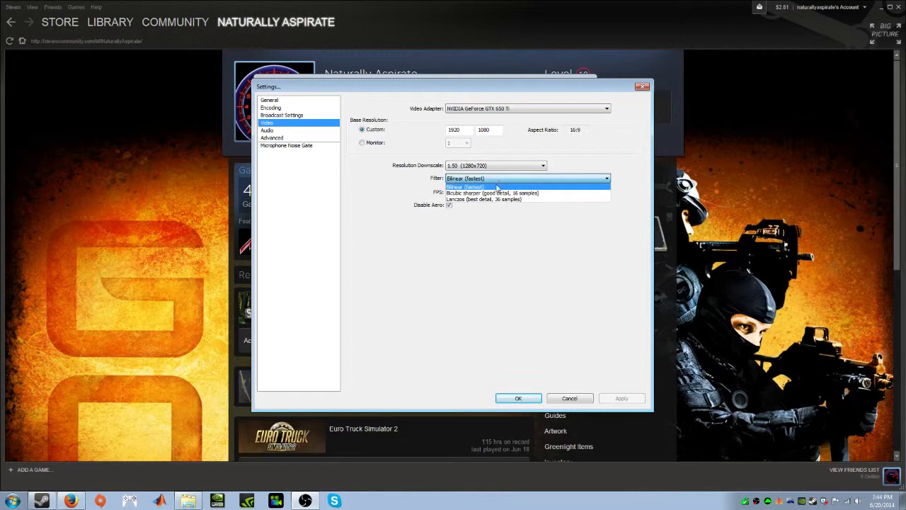
pyautogui.click(498, 188)
pyautogui.click(505, 178)
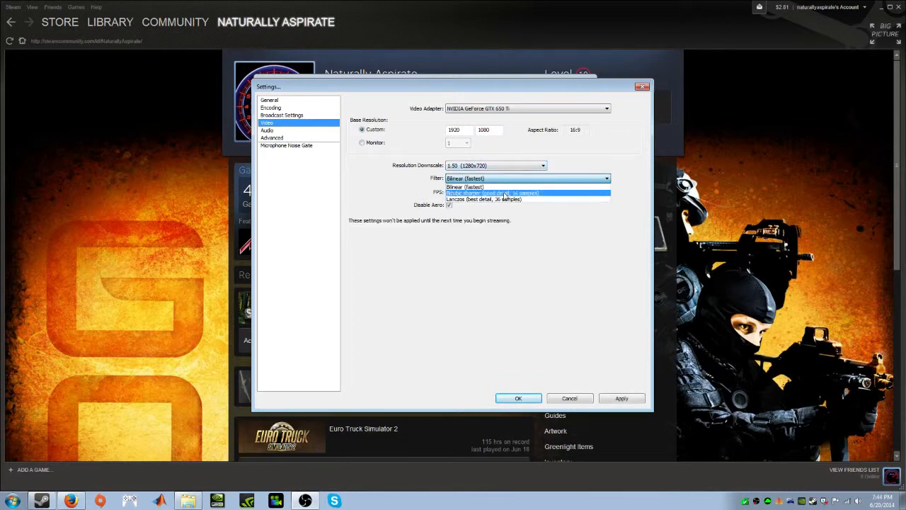
pyautogui.click(506, 199)
pyautogui.click(504, 178)
pyautogui.click(503, 193)
pyautogui.click(508, 182)
pyautogui.click(504, 199)
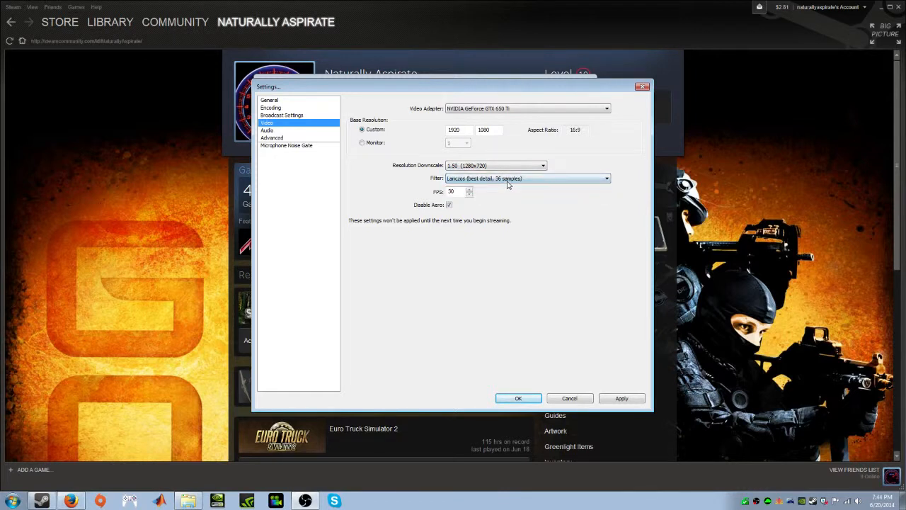
pyautogui.click(508, 183)
pyautogui.click(501, 187)
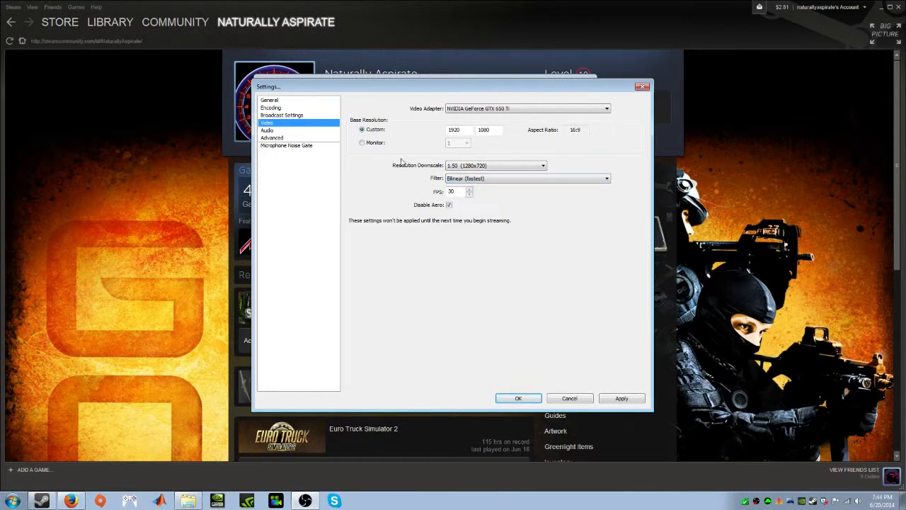
# Enable custom x264 encoder settings in the advanced settings with crf=15, and apply and close the settings
pyautogui.click(274, 138)
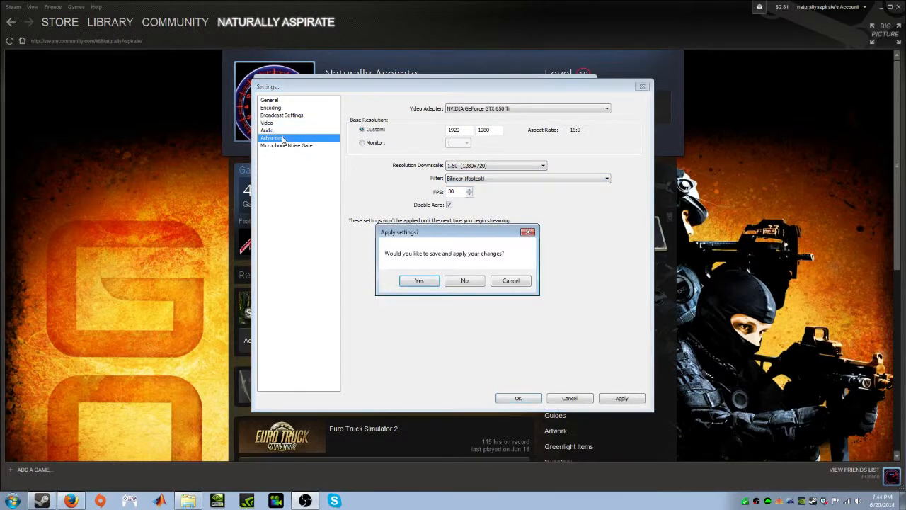
pyautogui.click(420, 281)
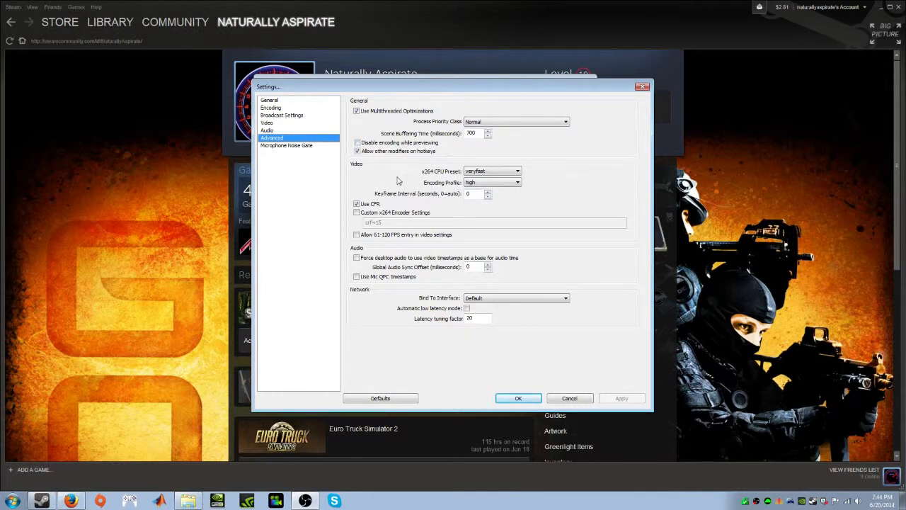
pyautogui.click(358, 212)
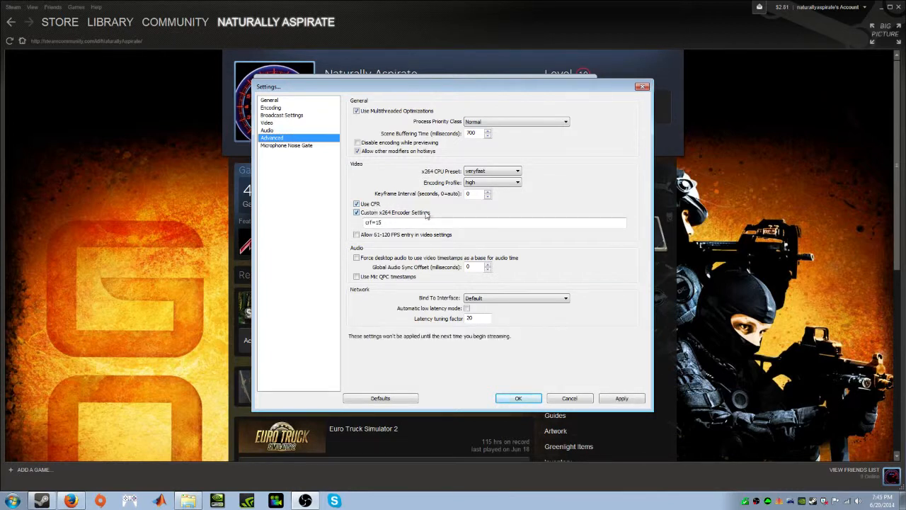
pyautogui.click(410, 222)
pyautogui.moveTo(388, 222); pyautogui.dragTo(375, 222)
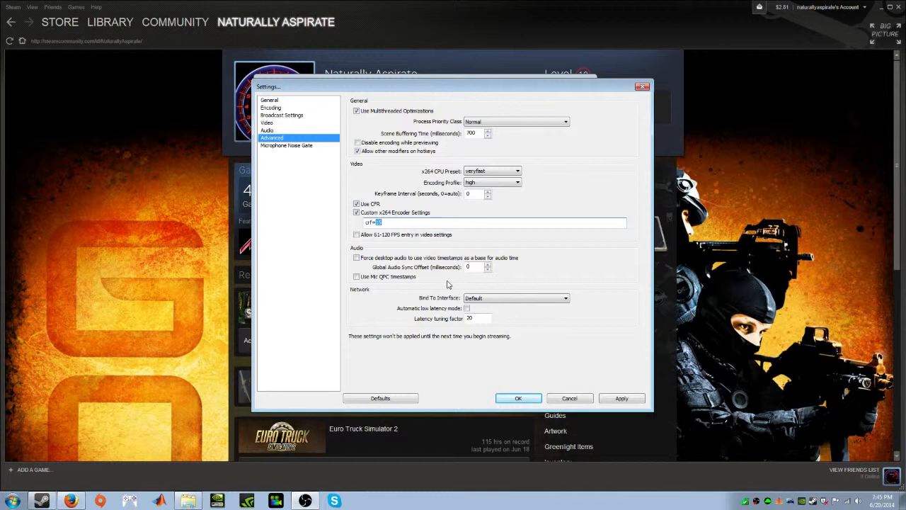
pyautogui.write('15')
pyautogui.click(613, 401)
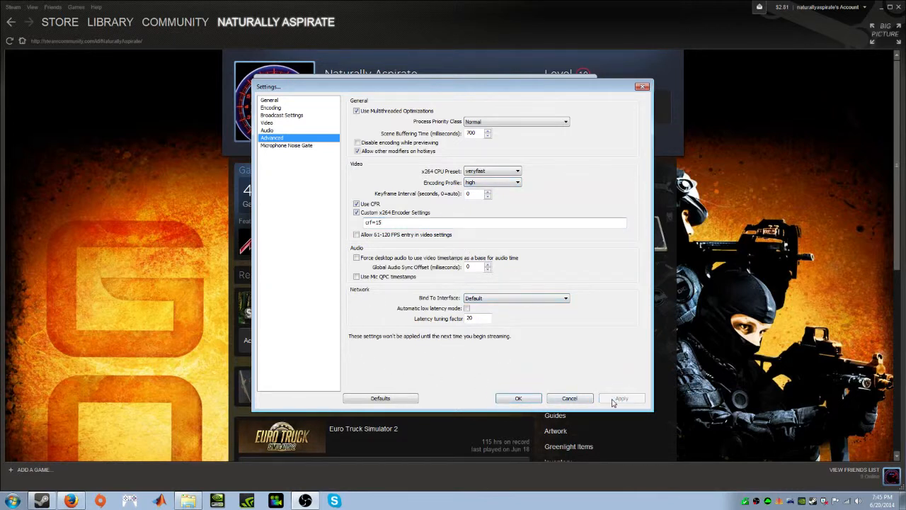
pyautogui.click(516, 400)
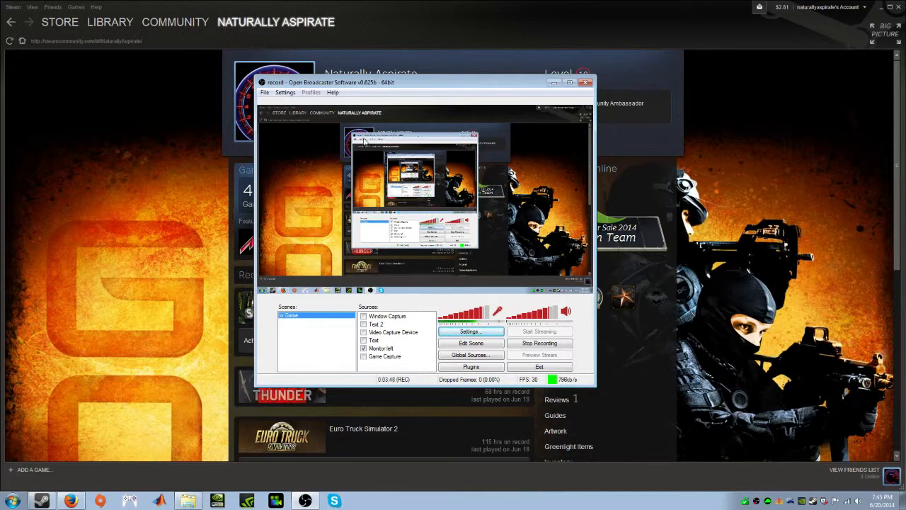
# Try out the Game Capture and Window Capture sources in the scene and turn both back off
pyautogui.moveTo(446, 89)
pyautogui.mouseDown()
pyautogui.moveTo(545, 168)
pyautogui.moveTo(498, 148)
pyautogui.moveTo(474, 168)
pyautogui.moveTo(455, 165)
pyautogui.moveTo(459, 83)
pyautogui.mouseUp()
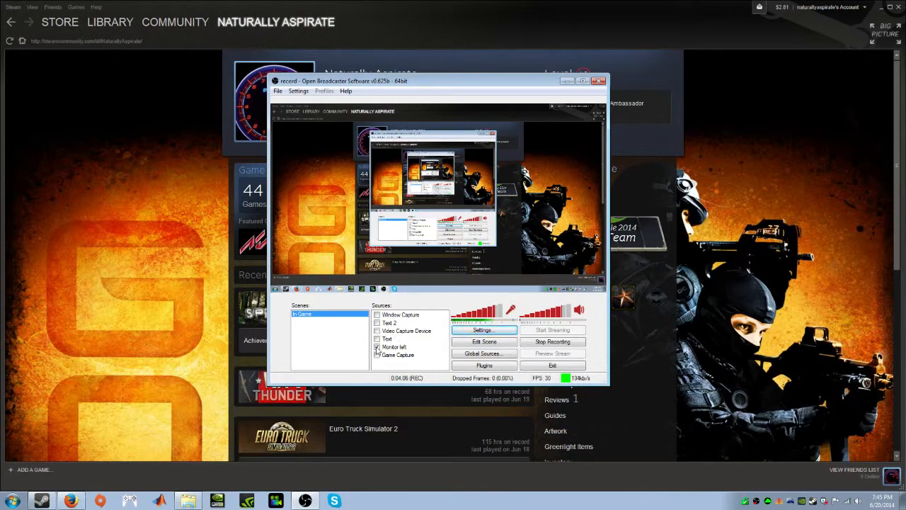
pyautogui.moveTo(437, 88)
pyautogui.mouseDown()
pyautogui.moveTo(417, 140)
pyautogui.moveTo(447, 104)
pyautogui.moveTo(432, 95)
pyautogui.moveTo(436, 87)
pyautogui.mouseUp()
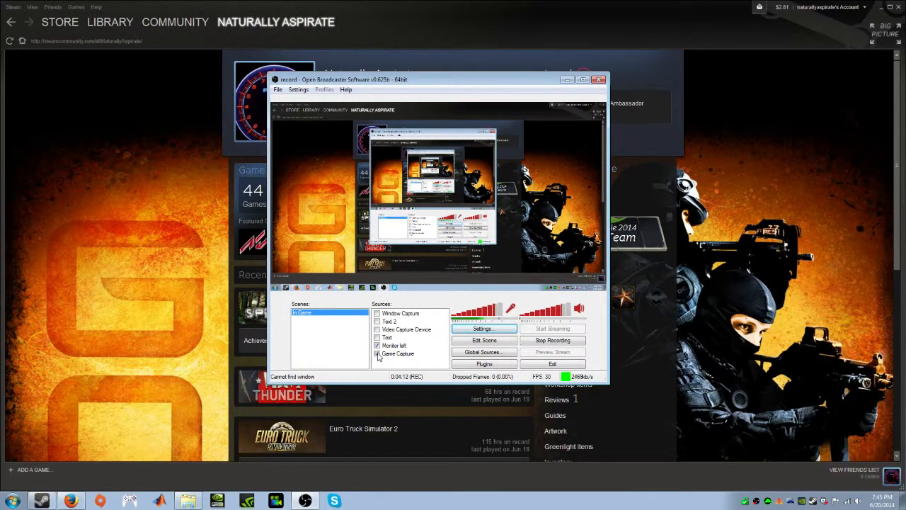
pyautogui.click(377, 354)
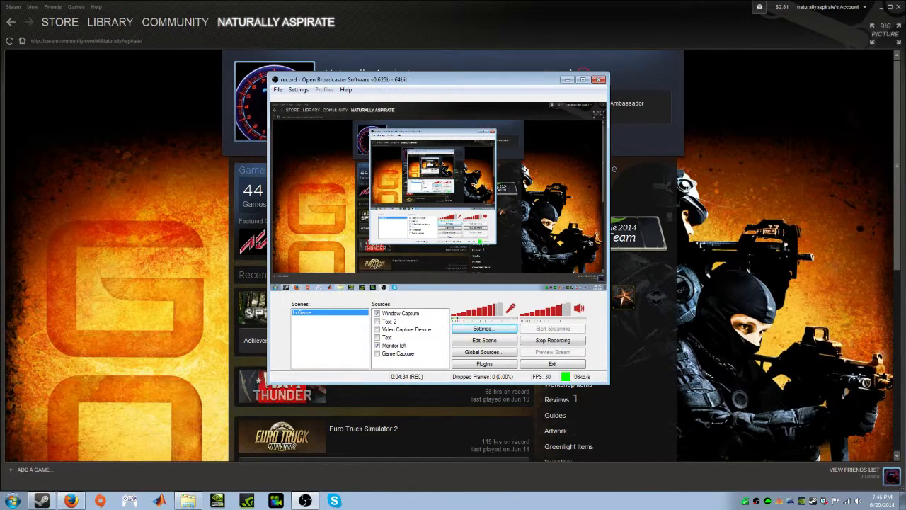
pyautogui.click(377, 313)
# Show the Text 2 source, shift its overlay slightly down in the preview and hide the source again
pyautogui.click(378, 321)
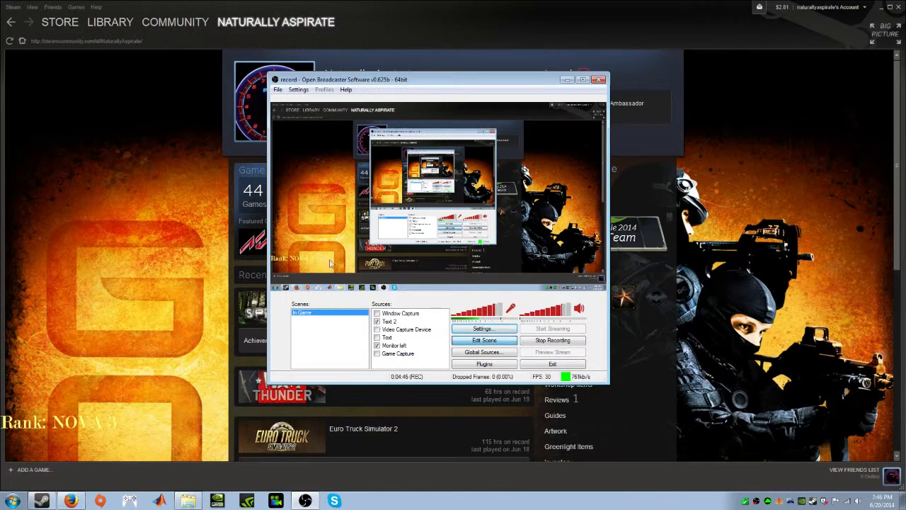
pyautogui.click(298, 260)
pyautogui.moveTo(297, 263)
pyautogui.mouseDown()
pyautogui.moveTo(384, 222)
pyautogui.moveTo(389, 196)
pyautogui.moveTo(308, 238)
pyautogui.moveTo(299, 264)
pyautogui.mouseUp()
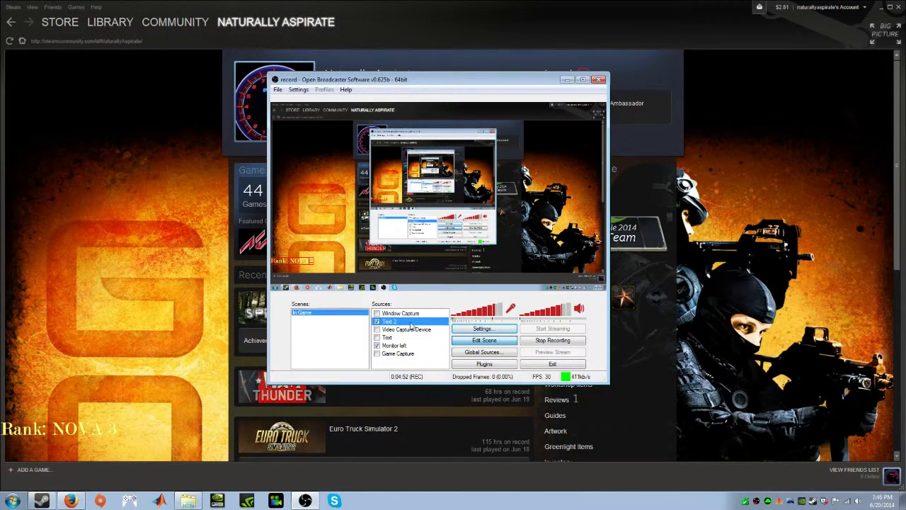
pyautogui.click(377, 321)
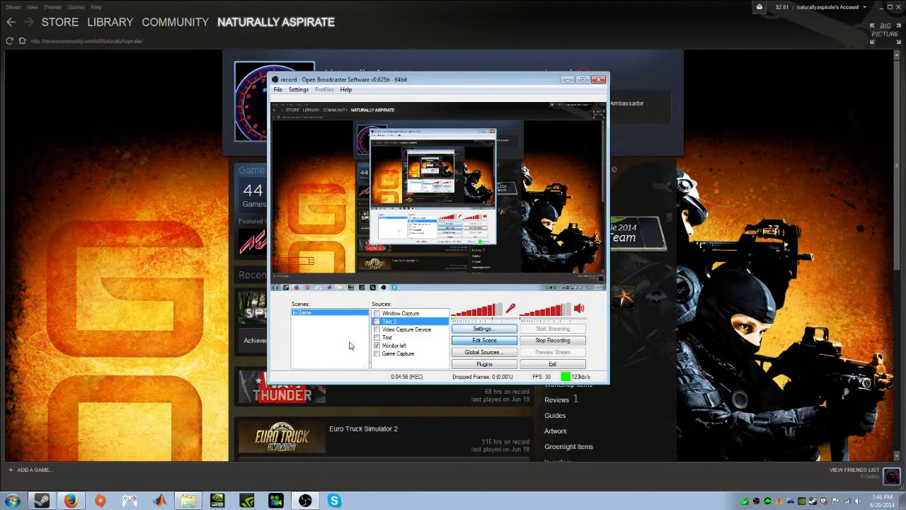
pyautogui.click(402, 368)
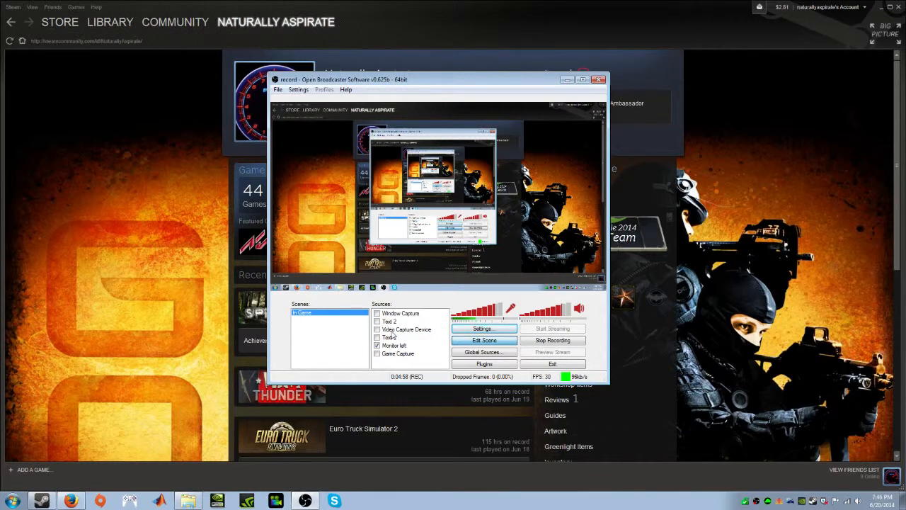
# Enable the Video Capture Device source and shrink its webcam overlay slightly in the preview
pyautogui.click(390, 331)
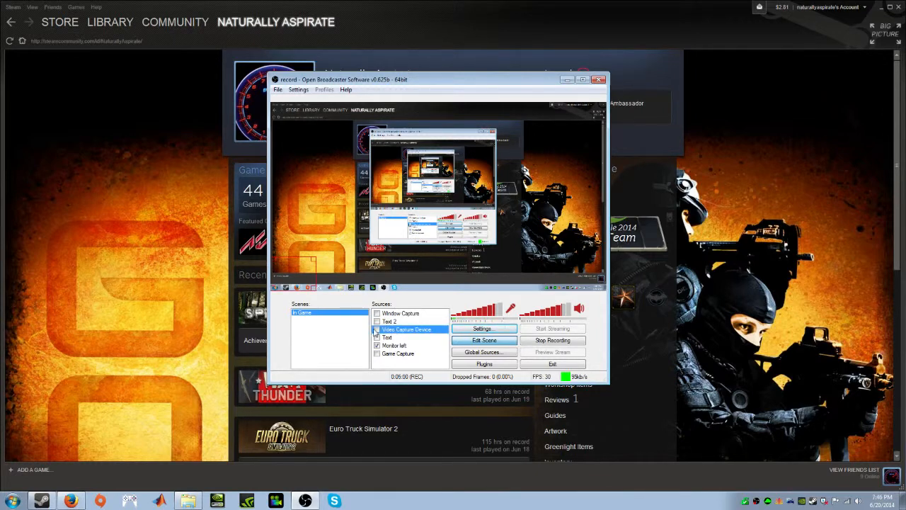
pyautogui.click(377, 330)
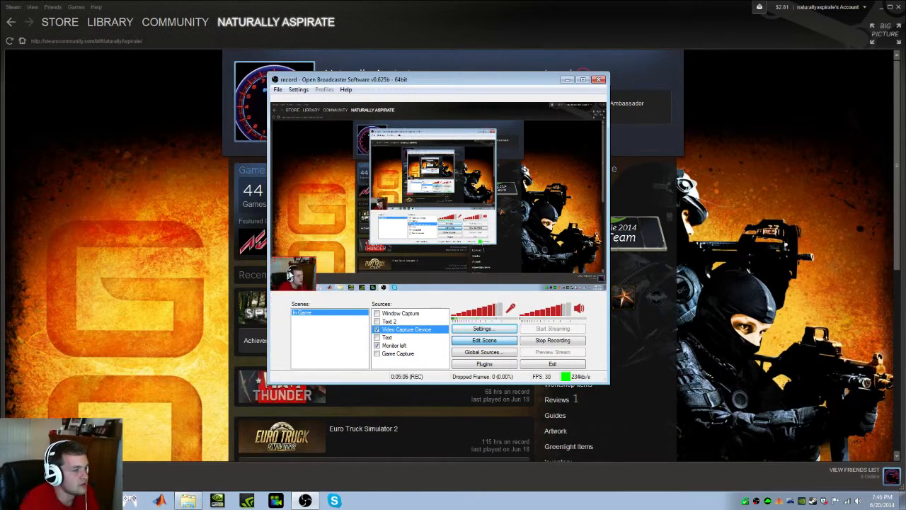
pyautogui.moveTo(316, 256)
pyautogui.mouseDown()
pyautogui.moveTo(448, 157)
pyautogui.moveTo(316, 253)
pyautogui.mouseUp()
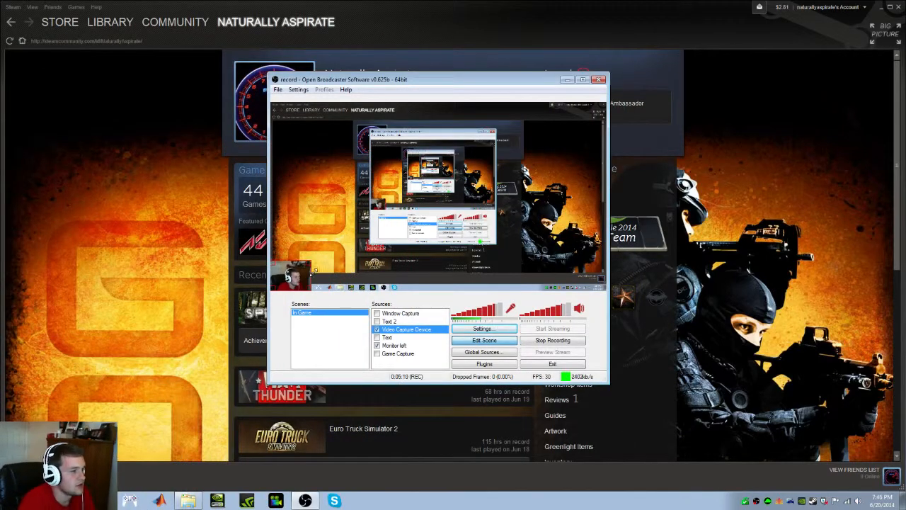
# Review the Video Capture Device's properties, accept them unchanged and turn the source off
pyautogui.rightClick(402, 330)
pyautogui.click(428, 393)
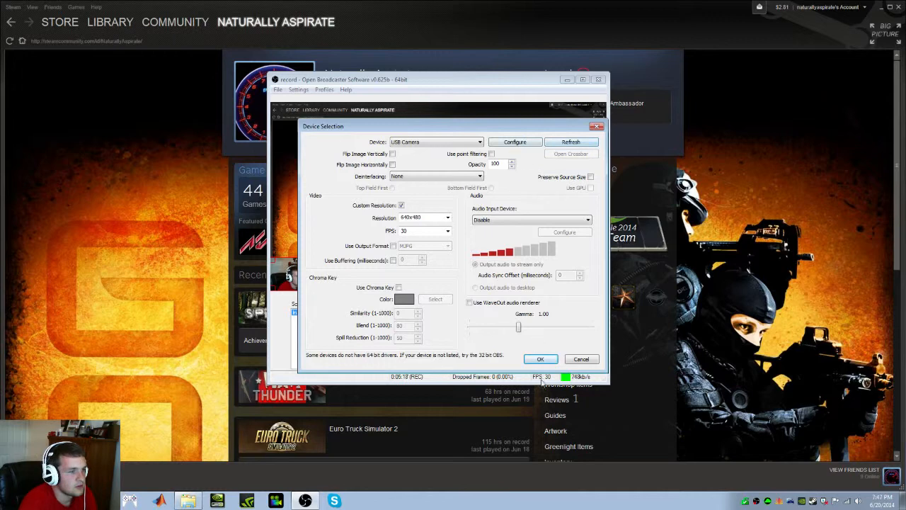
pyautogui.click(546, 360)
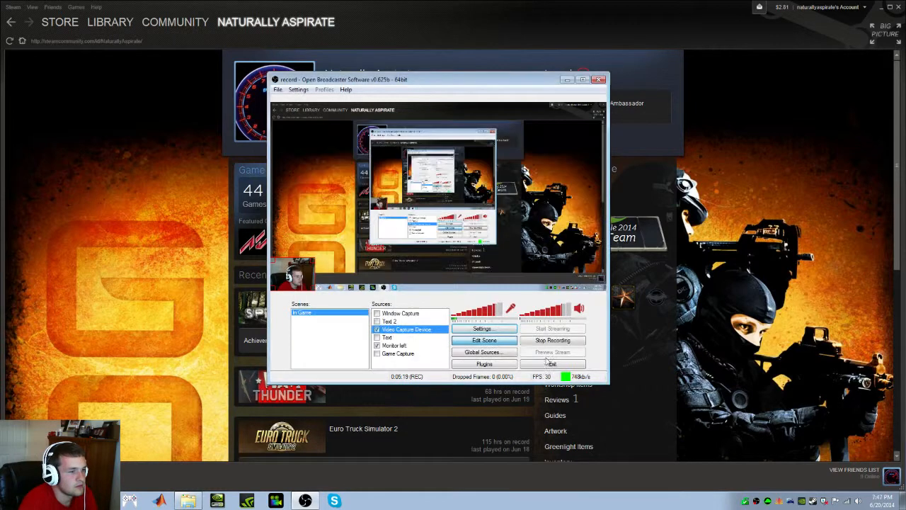
pyautogui.click(377, 330)
# Review the Game Capture source's application and capture options, and close its properties
pyautogui.click(396, 353)
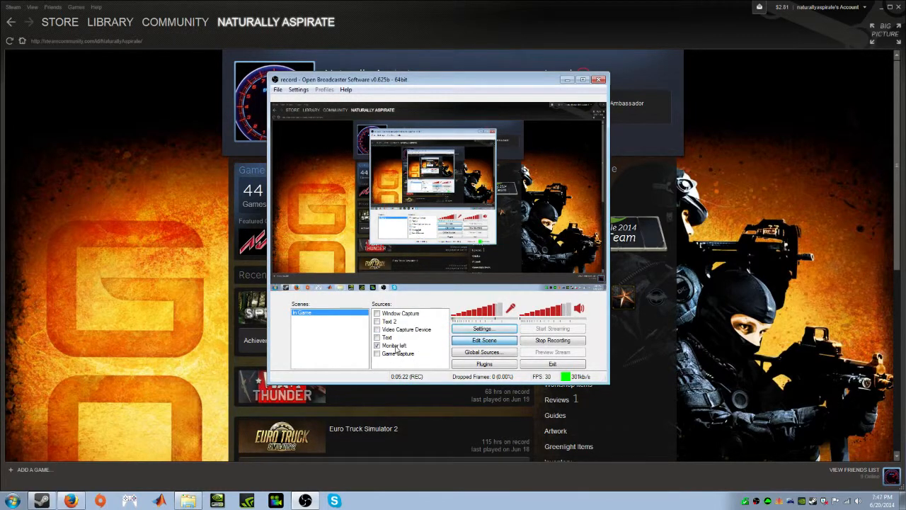
pyautogui.rightClick(396, 356)
pyautogui.click(418, 415)
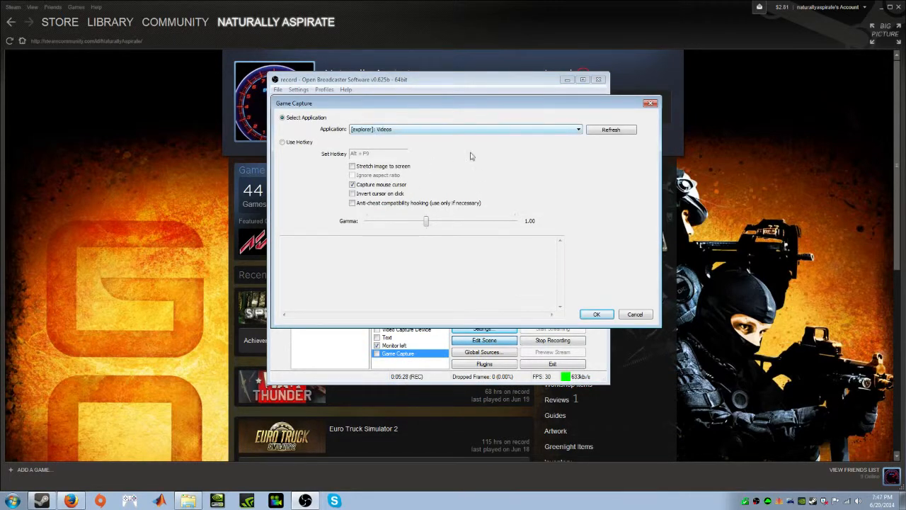
pyautogui.click(597, 314)
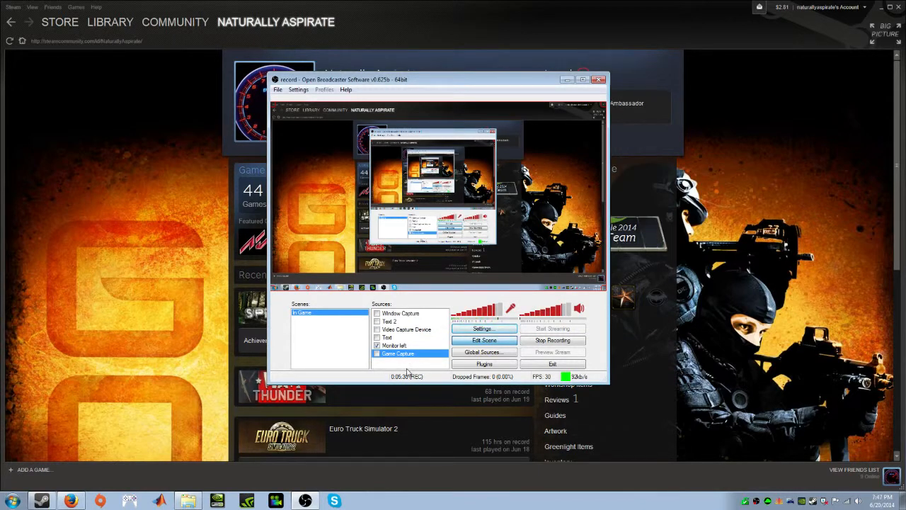